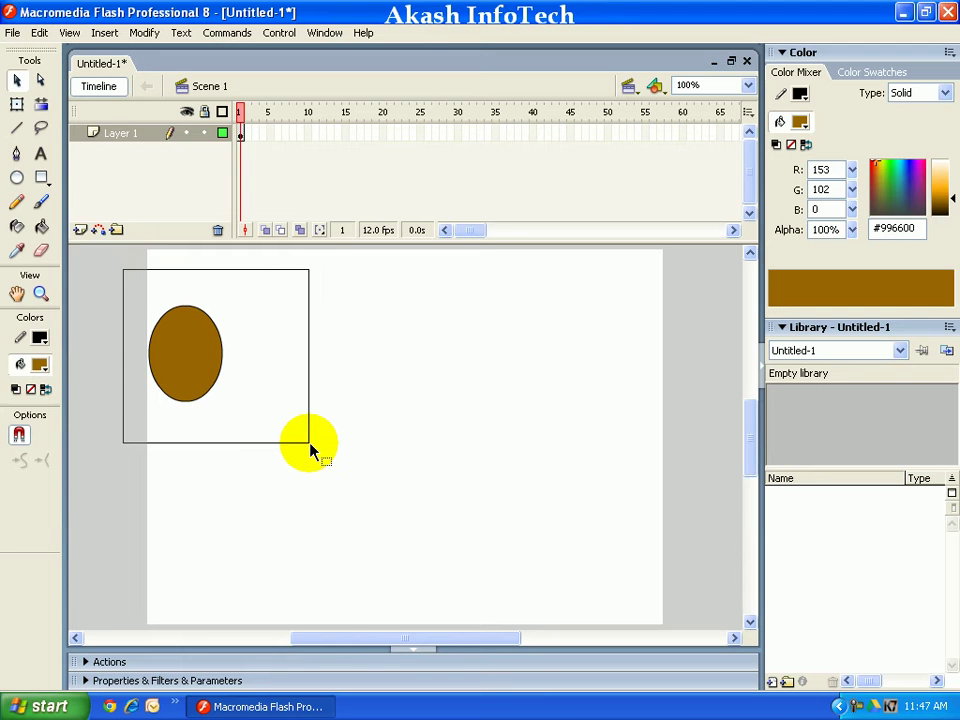
Step: Open the Color Mixer's fill type list for the brown oval
click(911, 95)
Step: Change the oval's fill to a radial gradient starting from teal #009999, then deselect it
click(910, 138)
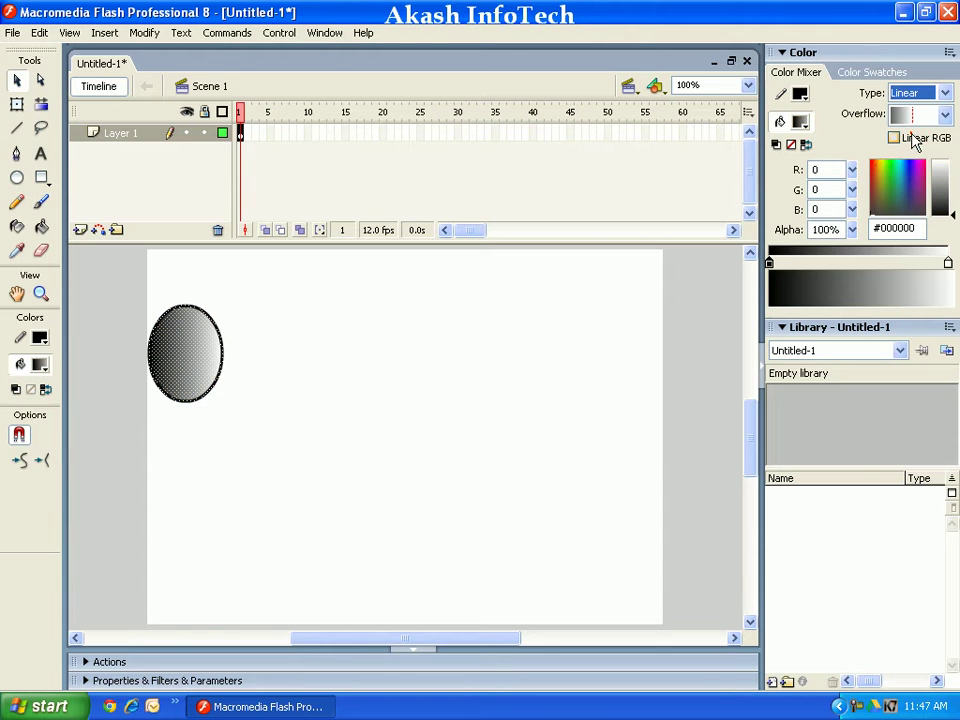
click(916, 94)
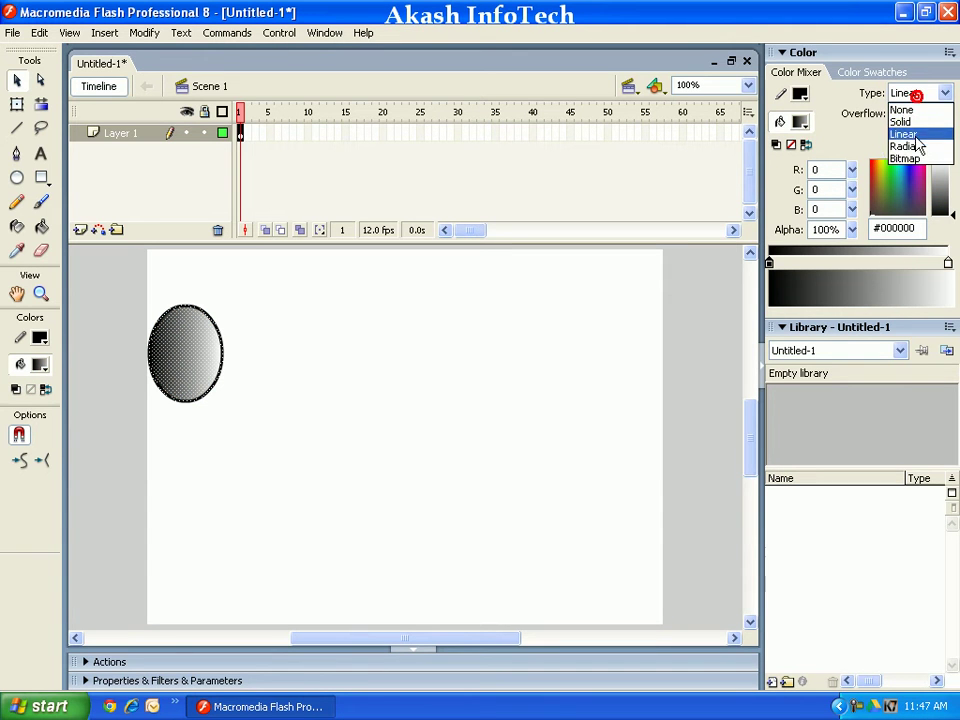
click(910, 148)
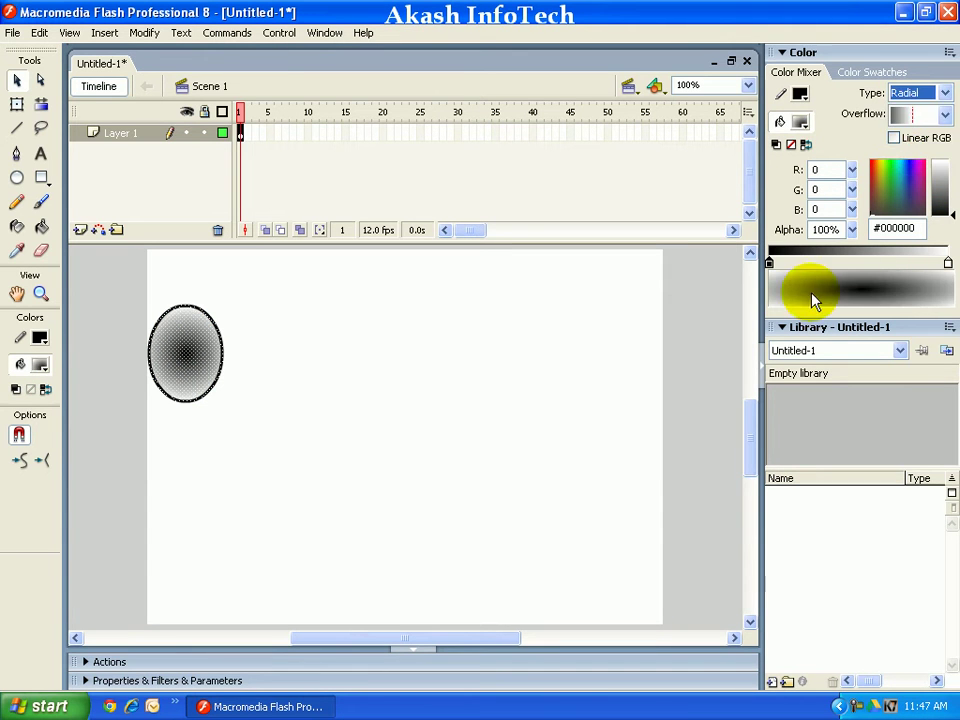
click(786, 263)
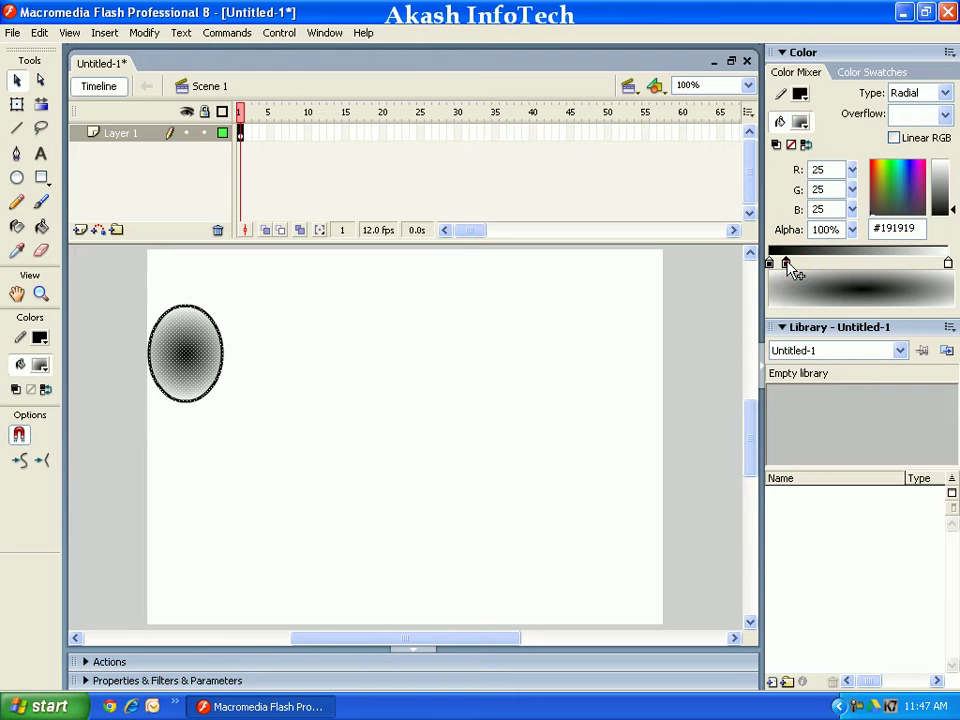
click(785, 263)
click(764, 339)
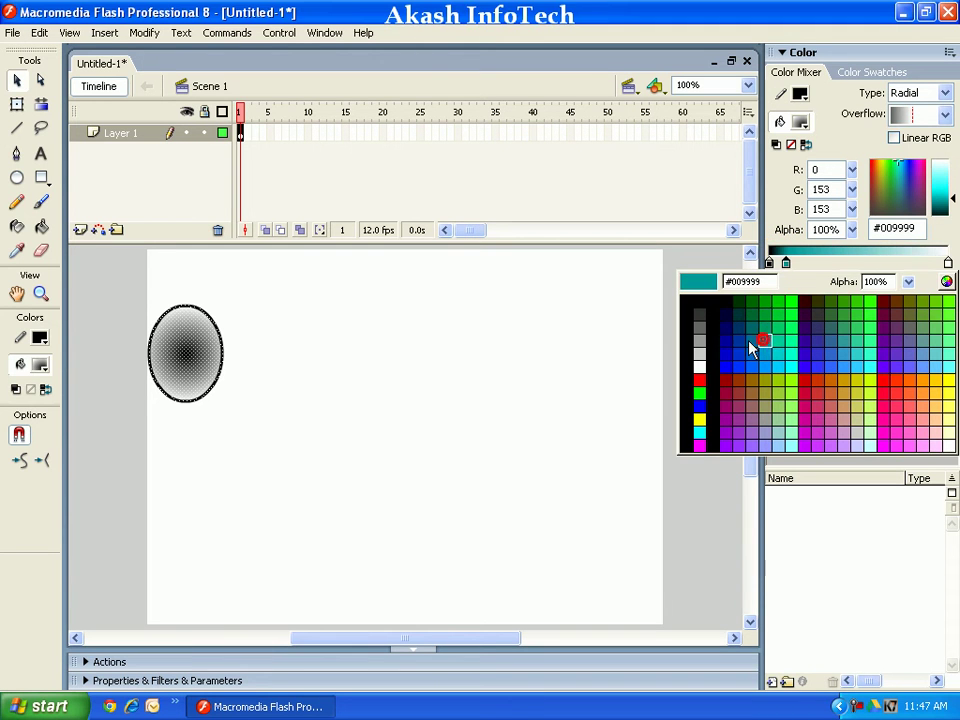
click(405, 320)
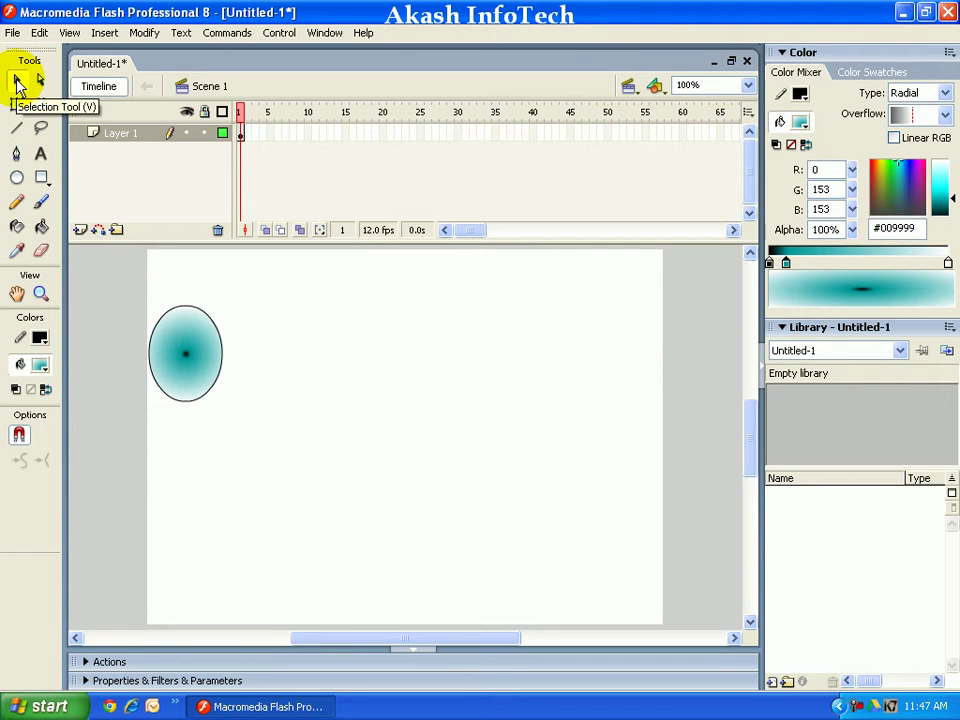
Step: Marquee-select the whole oval with the Selection tool and pick frame 50 on Layer 1
click(16, 88)
mouse_move(125, 276)
mouse_down()
mouse_move(189, 326)
mouse_move(260, 421)
mouse_up()
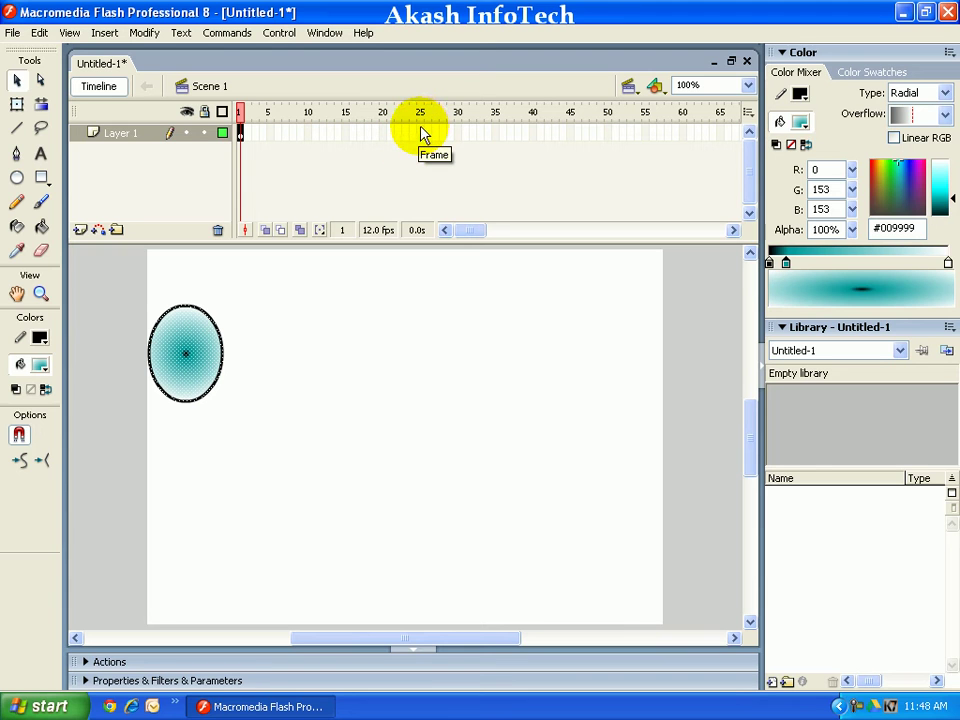
click(607, 133)
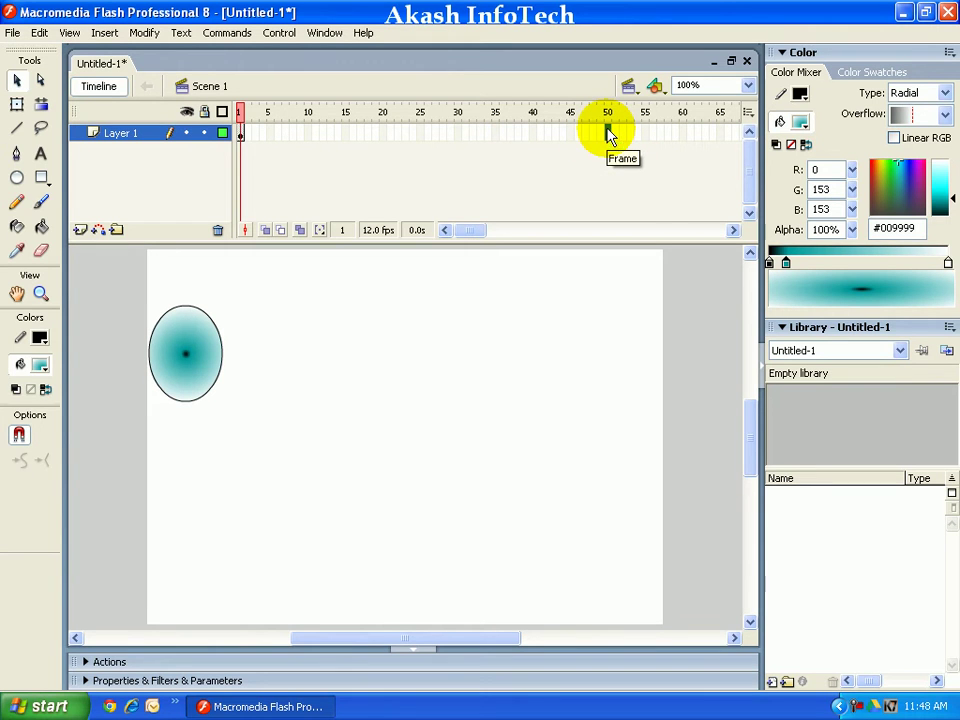
Step: Insert a keyframe at frame 50 via Insert > Timeline > Keyframe
click(104, 33)
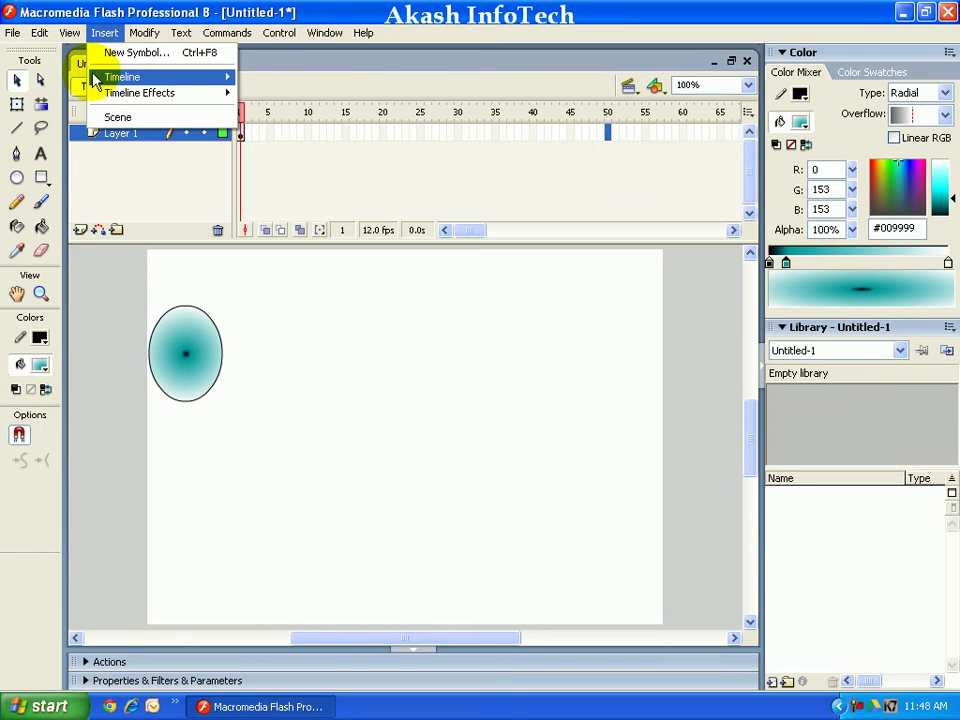
mouse_move(97, 77)
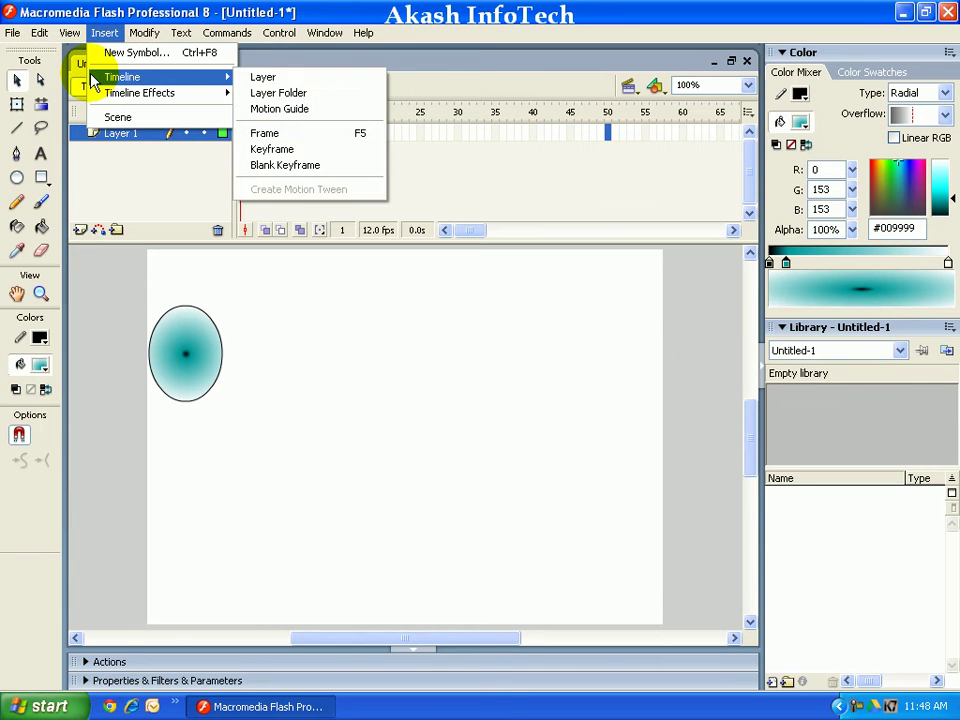
click(302, 148)
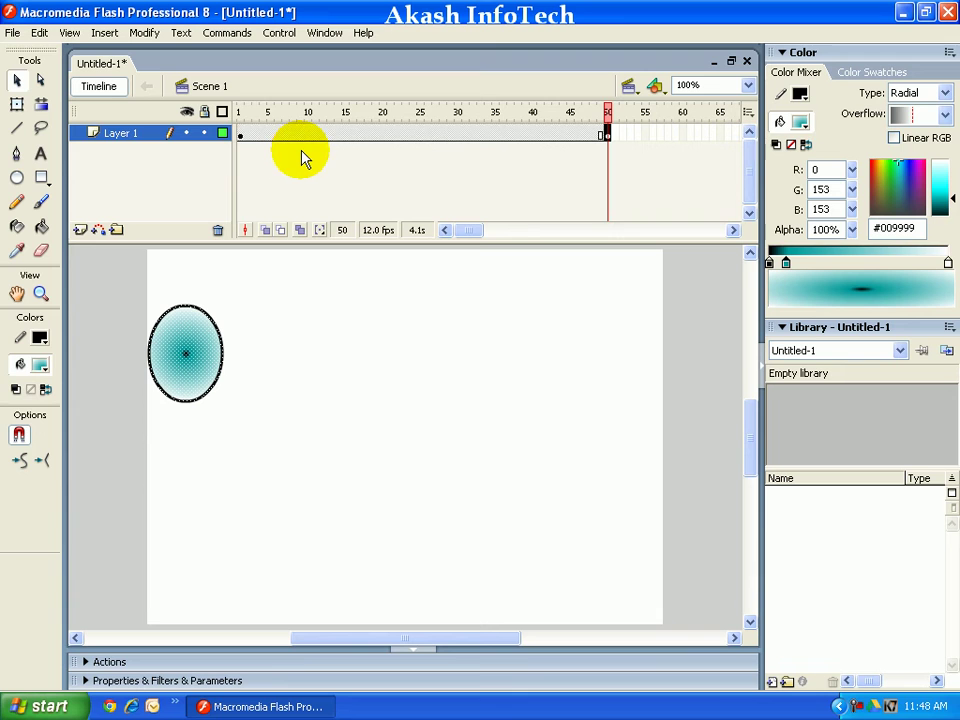
click(242, 136)
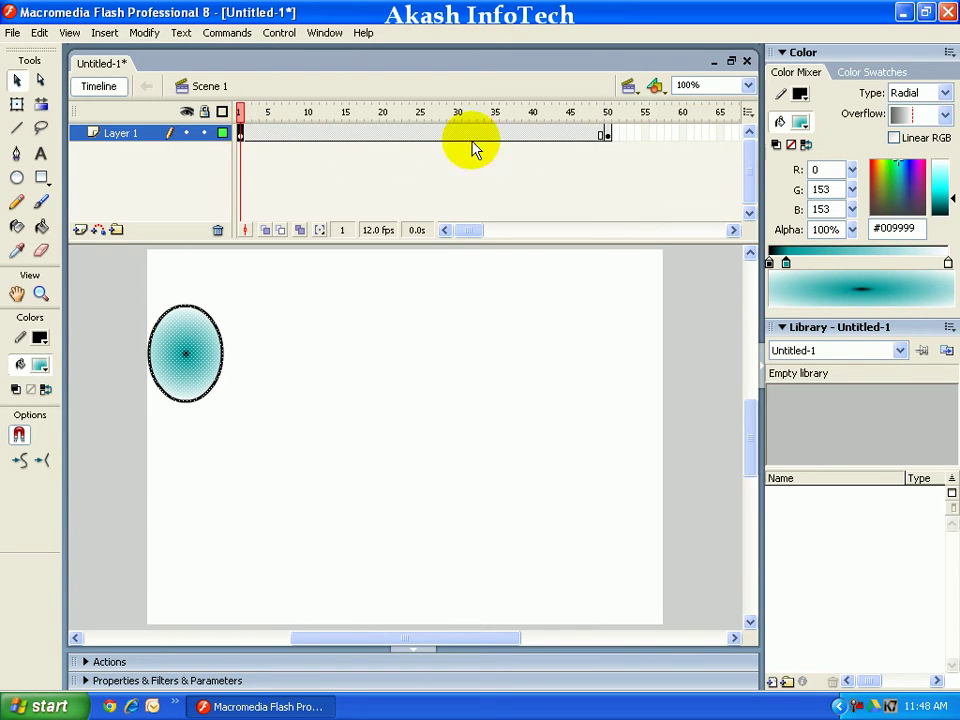
click(607, 135)
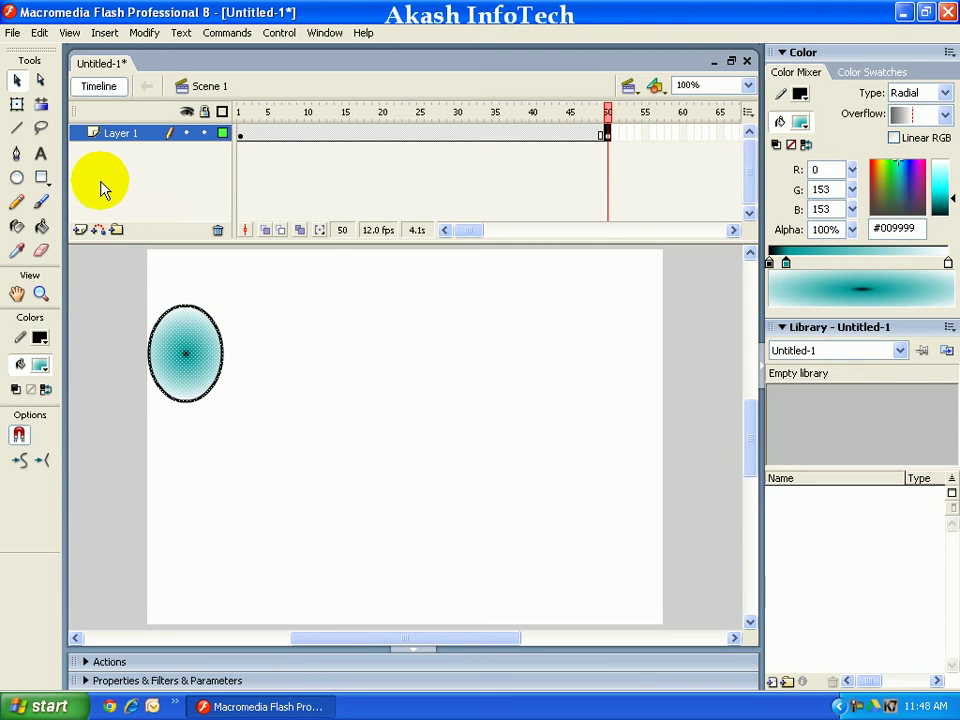
Step: Move the oval to the stage's right edge at frame 50 and compare with frame 1
click(89, 281)
mouse_move(89, 281)
mouse_down()
mouse_move(251, 401)
mouse_move(264, 437)
mouse_up()
drag(187, 355, 624, 356)
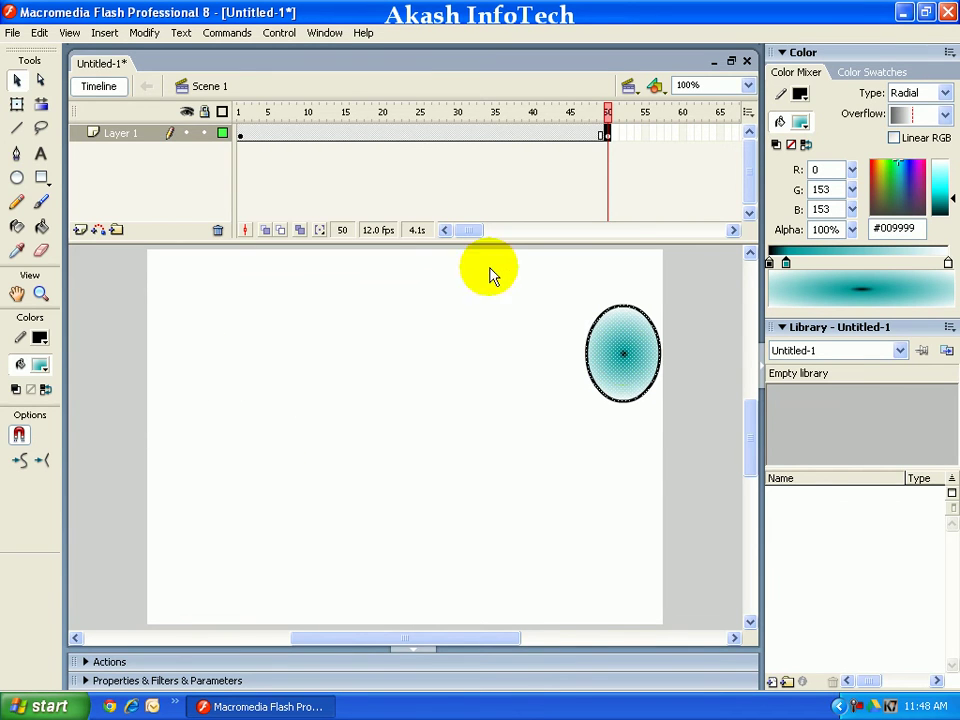
click(240, 136)
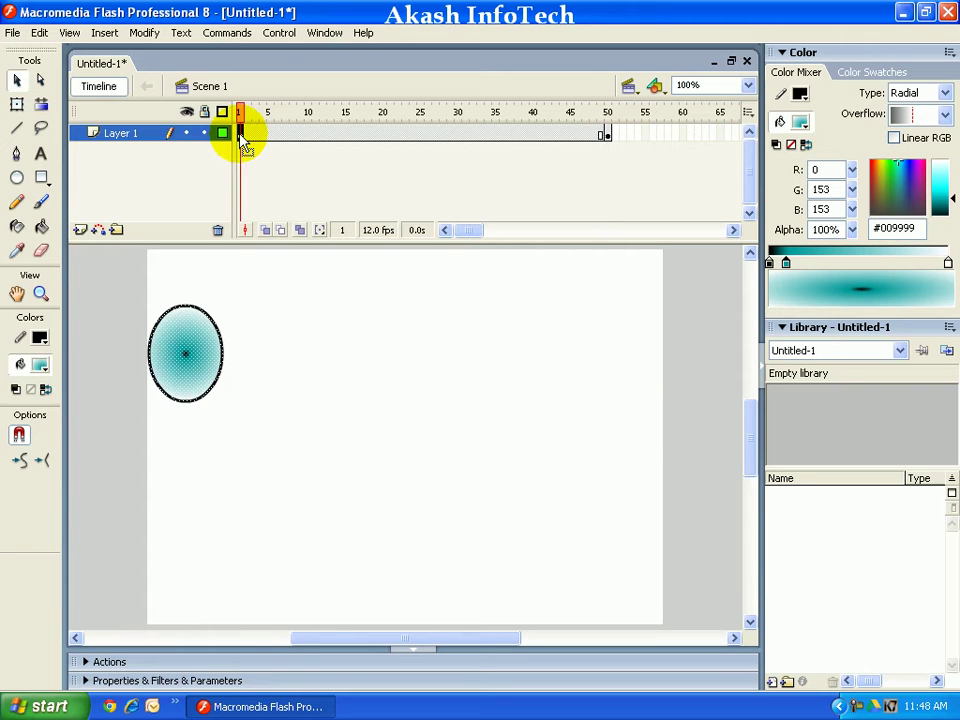
click(606, 135)
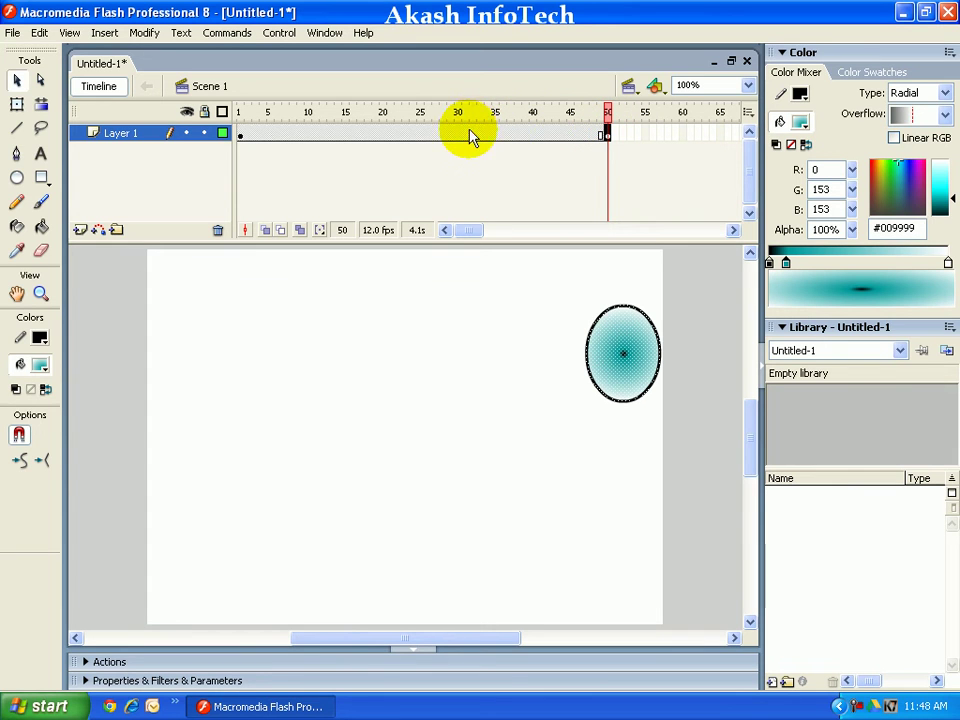
Step: Create a motion tween between frames 1 and 50 and play it on the stage
right_click(345, 135)
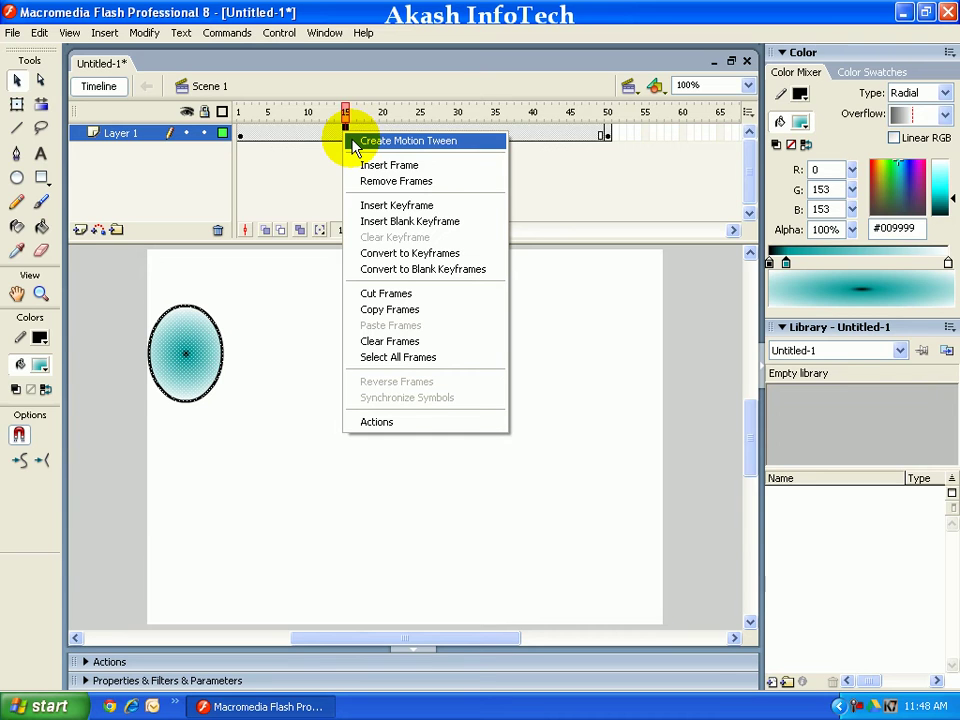
click(353, 146)
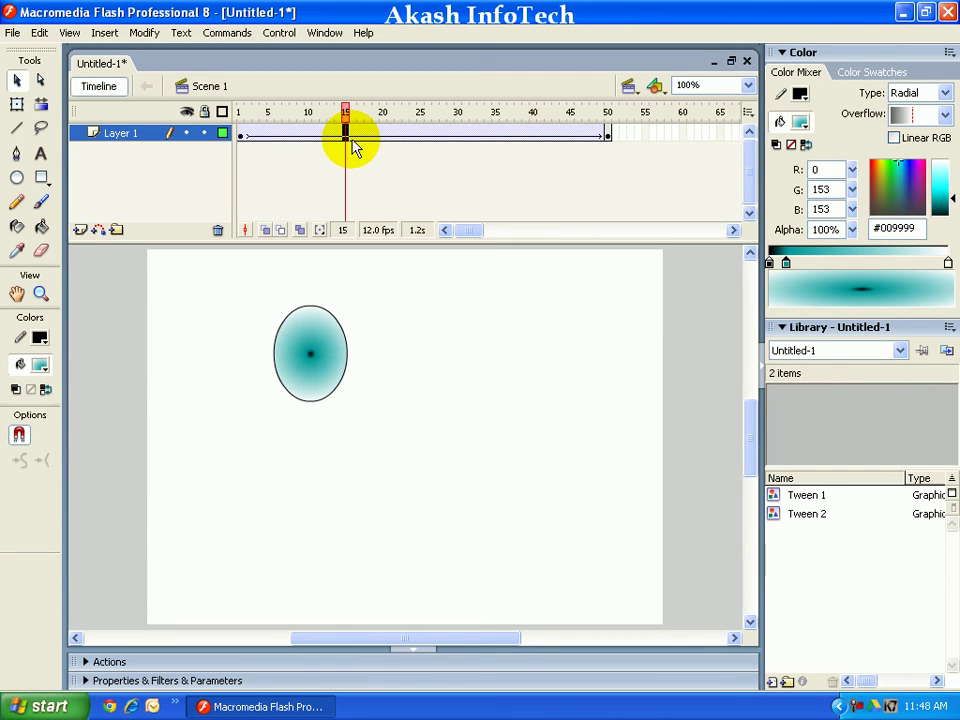
key(Return)
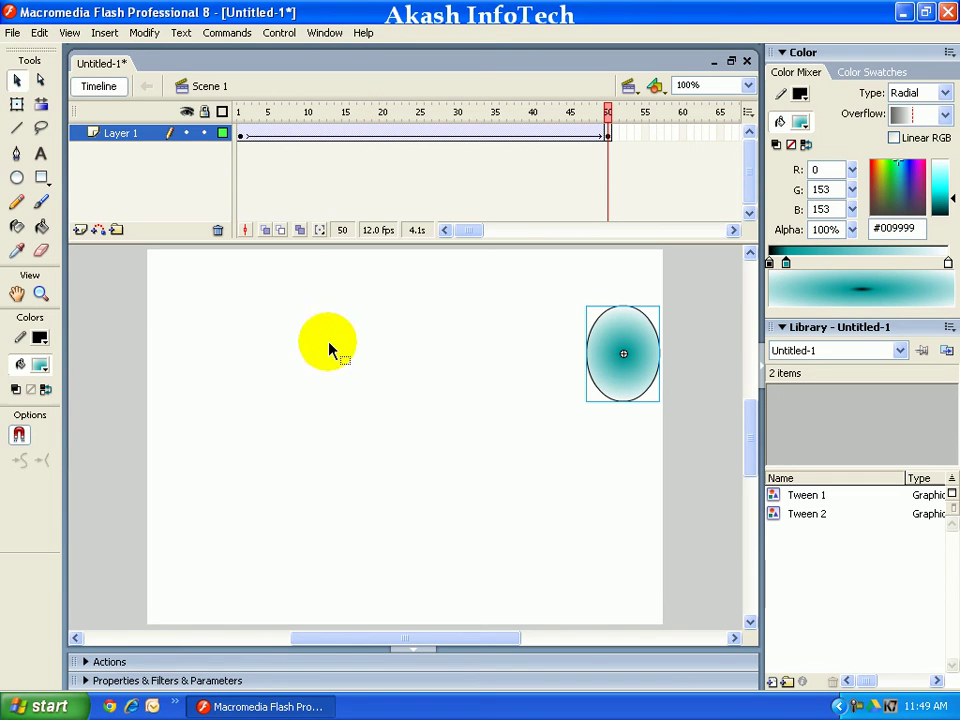
Step: Test the movie, check the oval at frames 1 and 50, and open Save As
click(329, 346)
key(ctrl+Return)
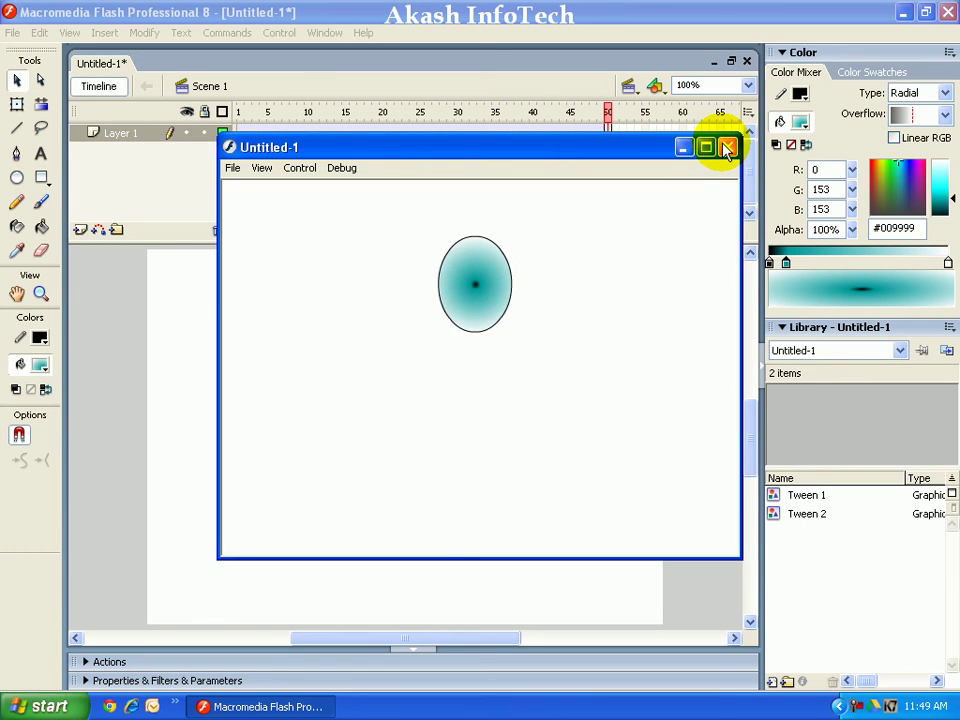
click(727, 148)
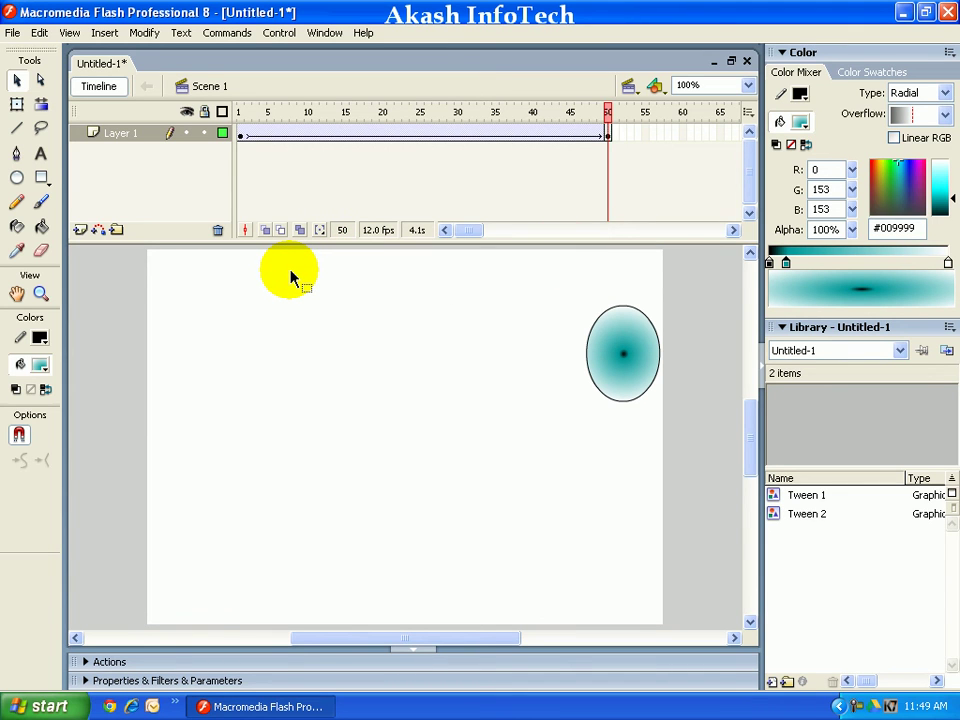
click(241, 136)
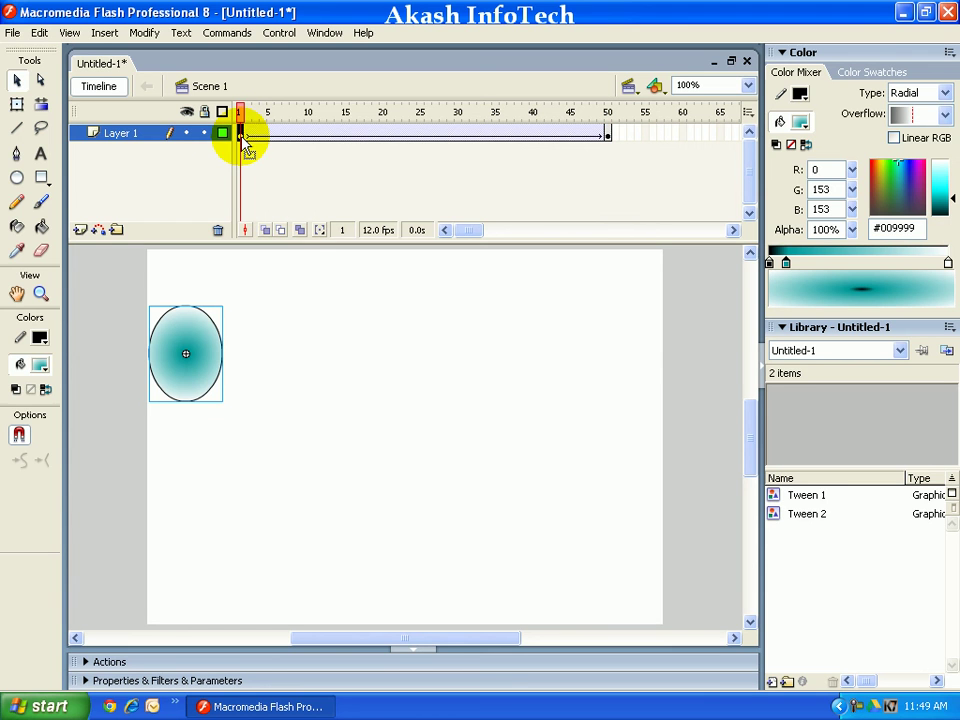
click(607, 135)
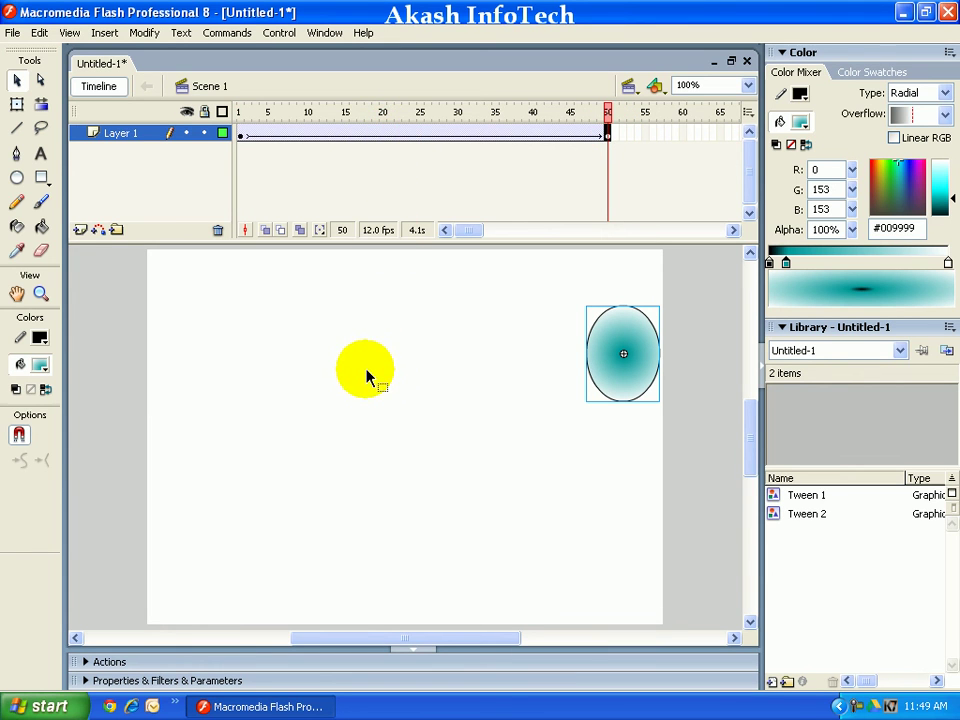
key(ctrl+s)
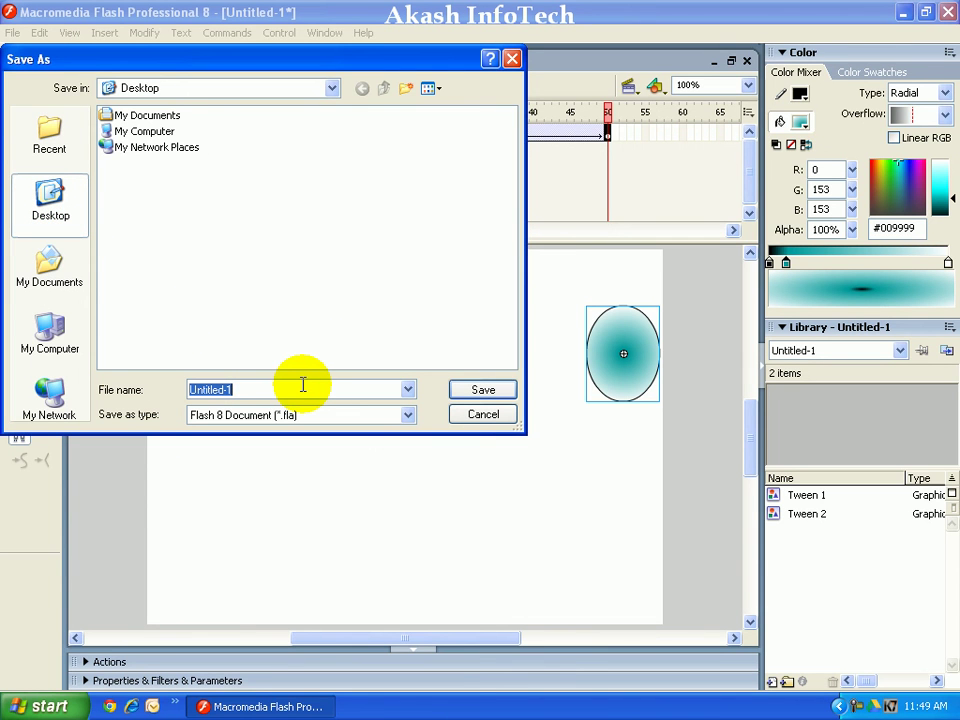
Step: Save the document to the Desktop as AkashInfoTechDemo and show the desktop
text(AkashInfoTechDemo)
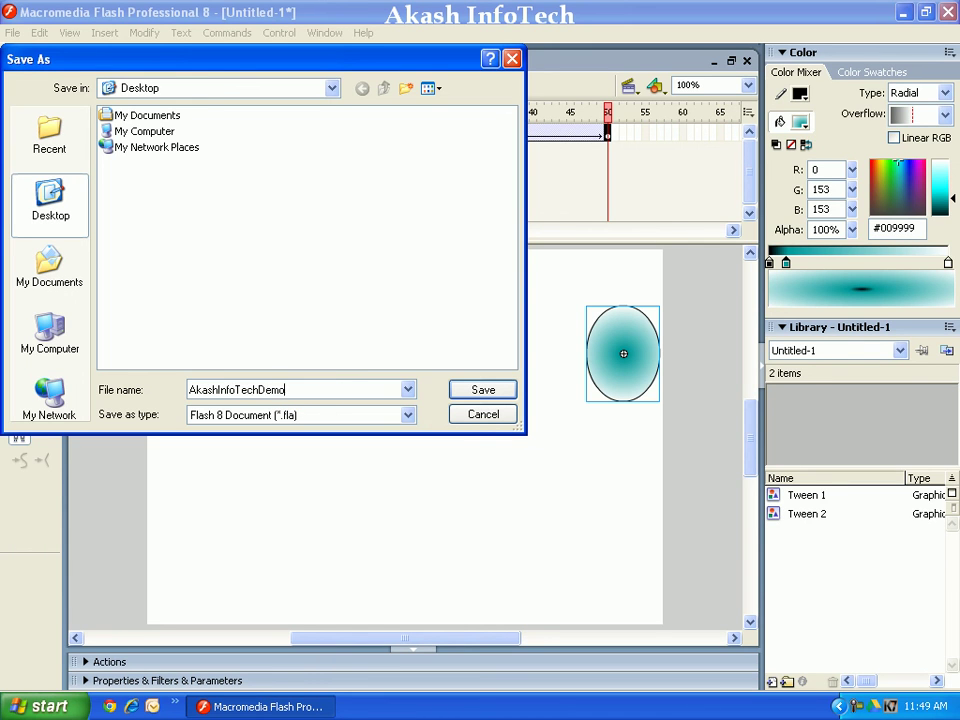
key(Return)
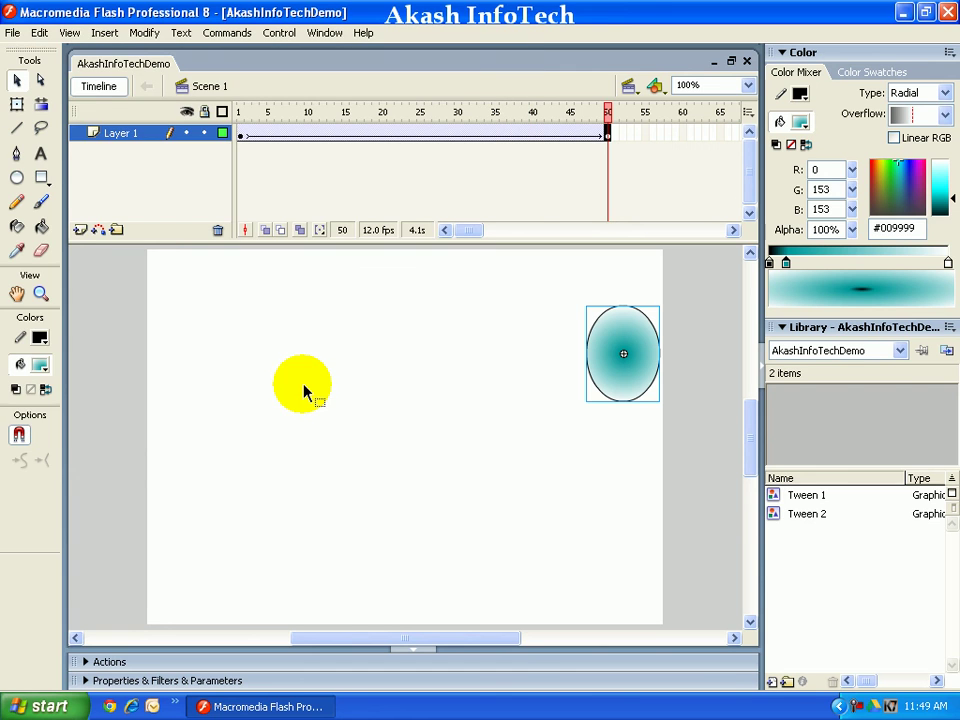
key(super+d)
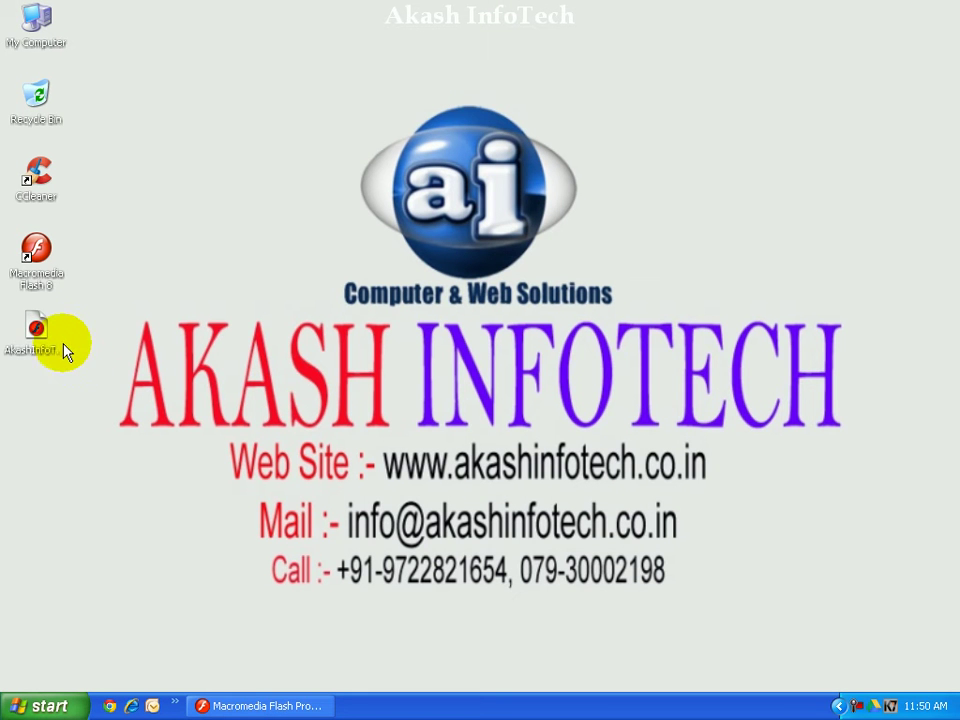
Step: Export AkashInfoTechDemo as an SWF with Ctrl+Enter, then view and close it in Flash Player
click(40, 345)
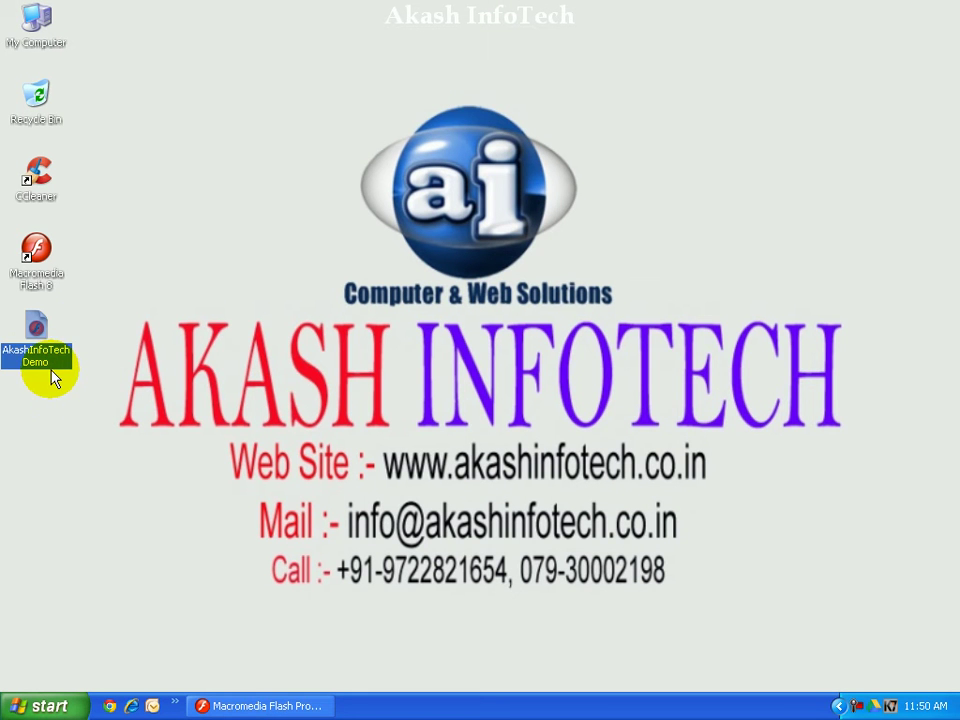
click(252, 708)
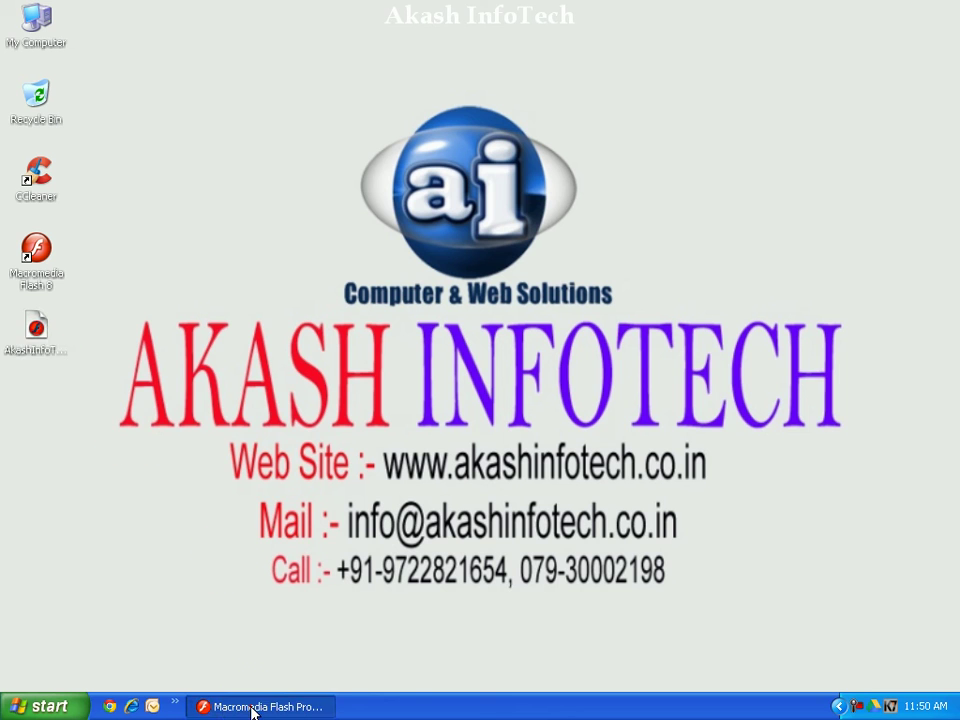
key(ctrl+Return)
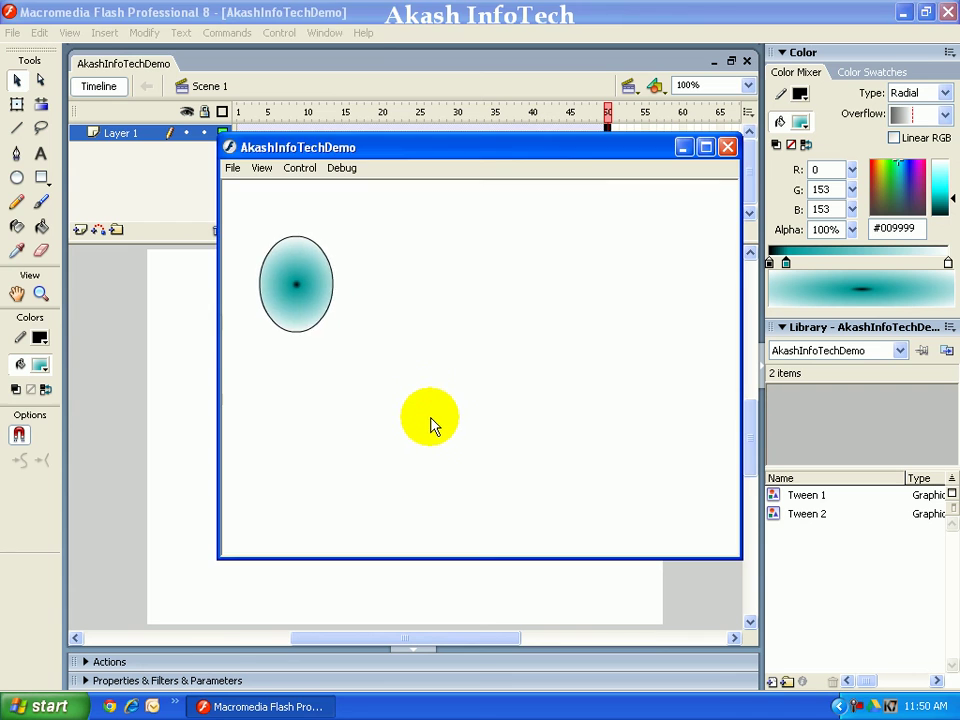
key(ctrl+w)
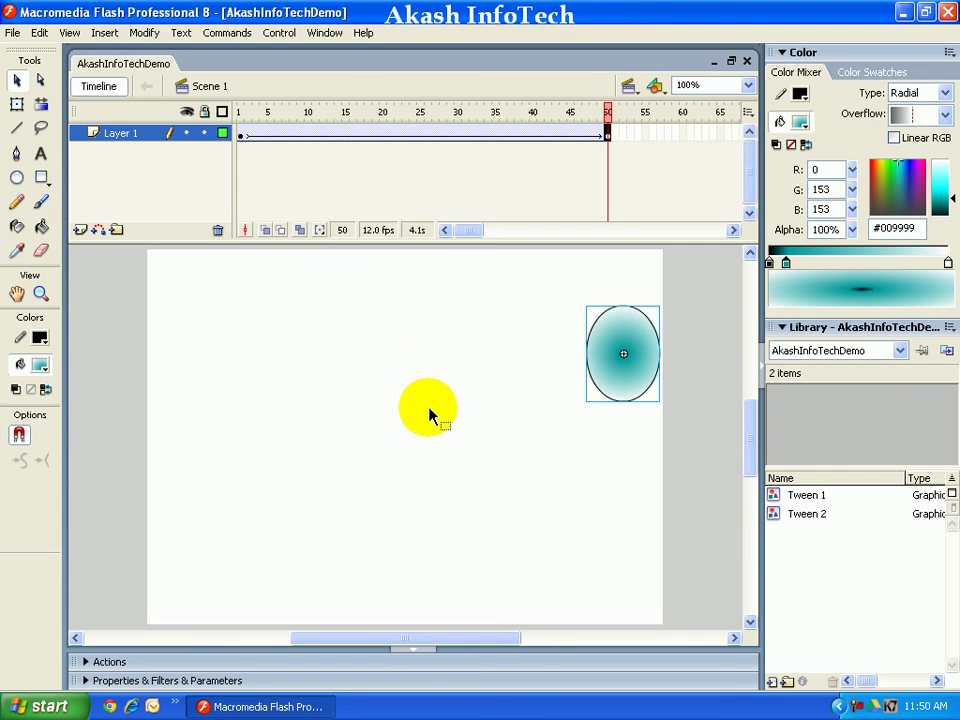
key(super+d)
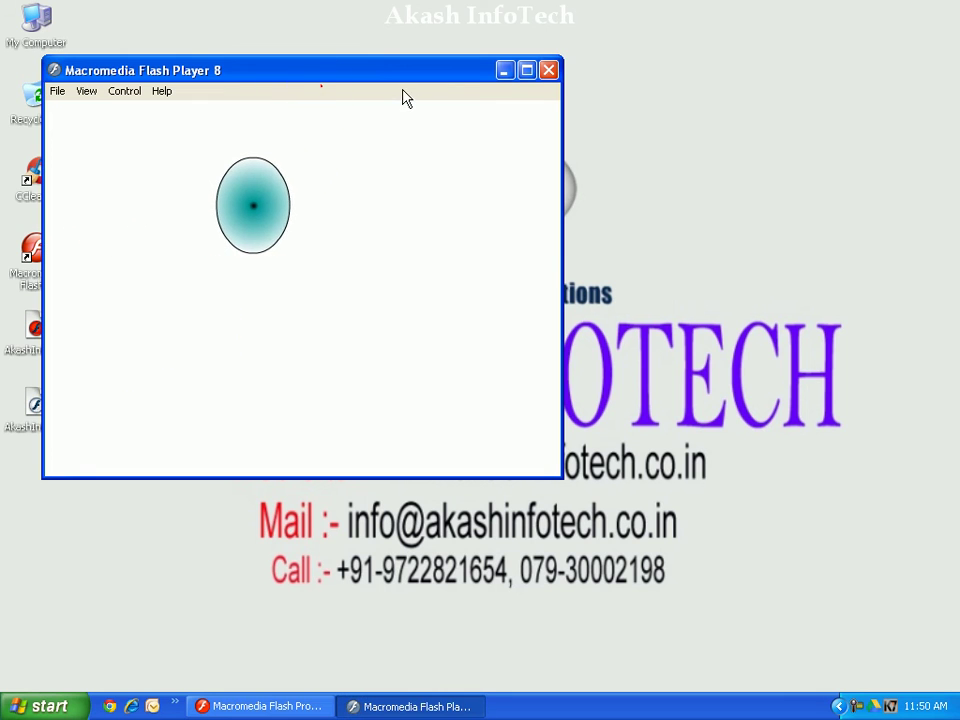
drag(397, 75, 523, 124)
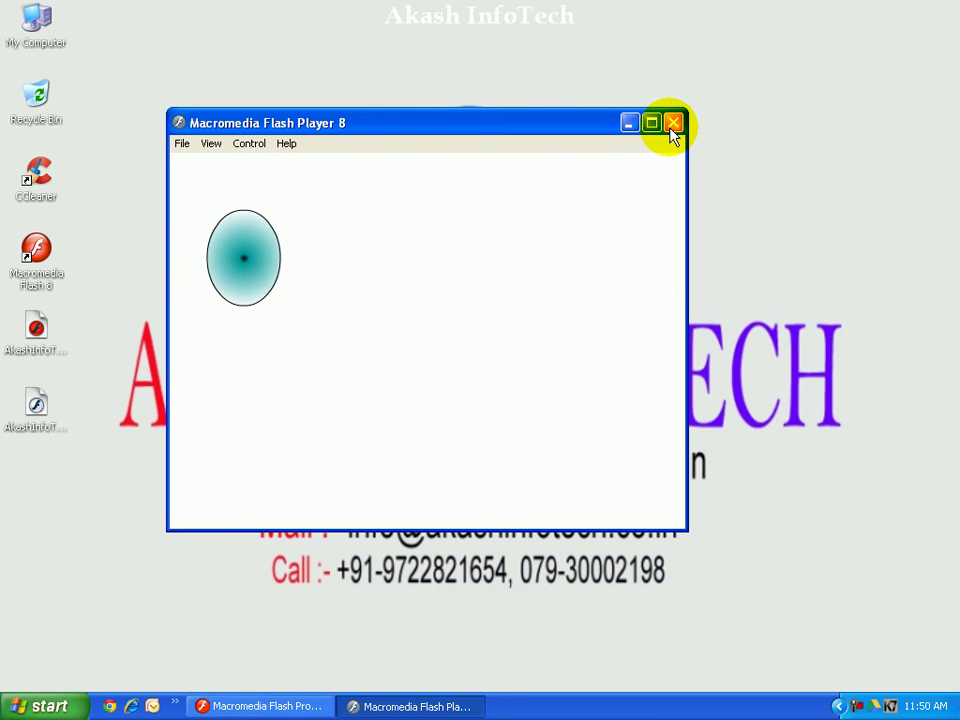
click(673, 122)
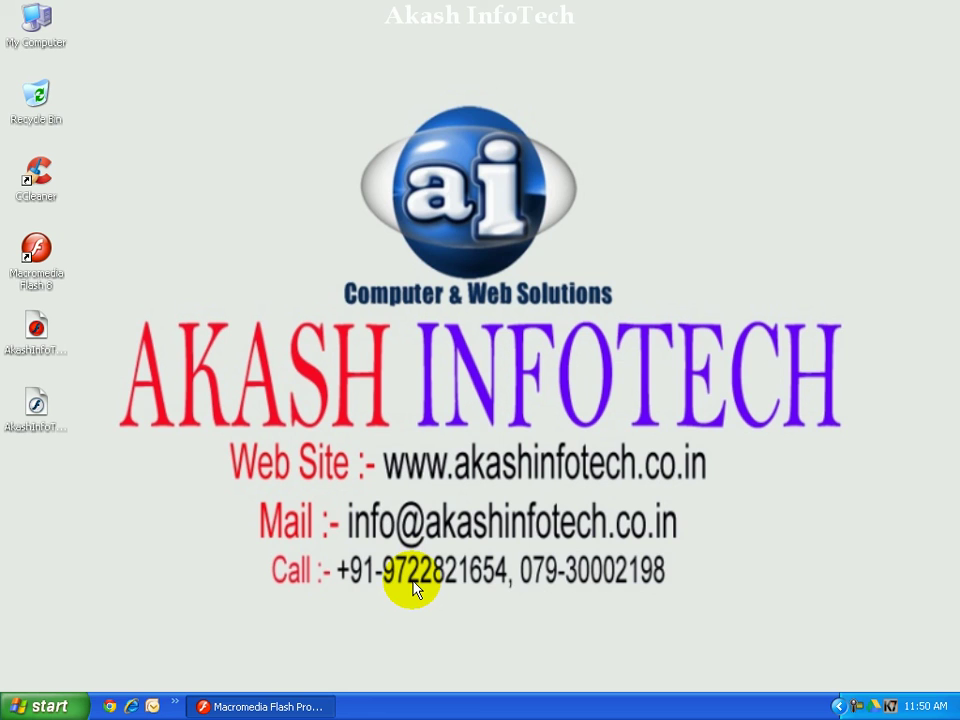
Step: Launch Notepad from the Run box
key(super+r)
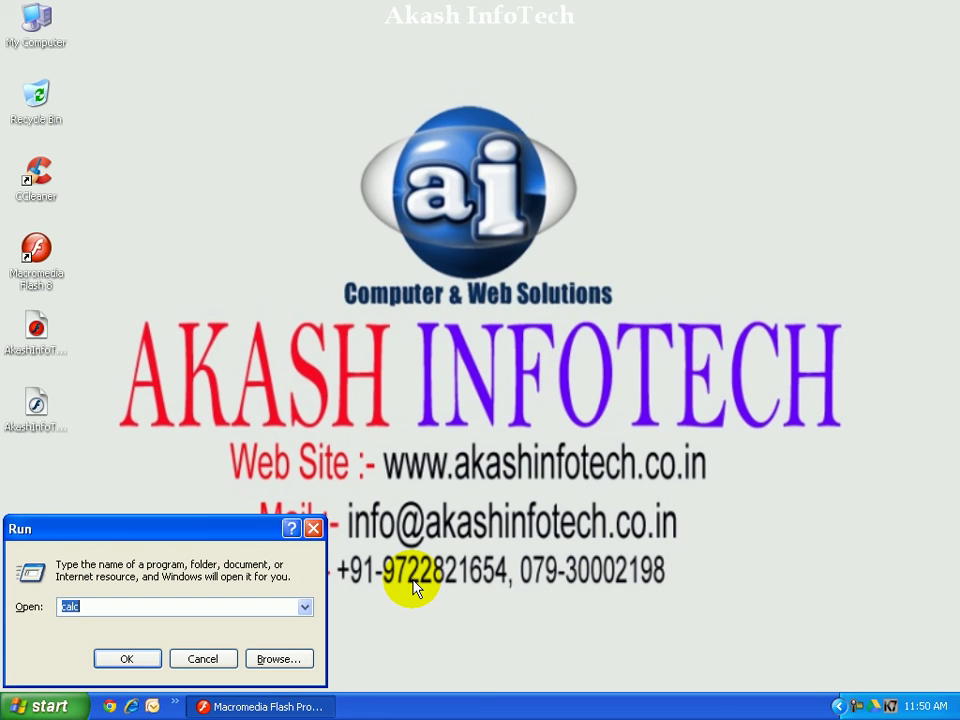
text(notepad)
key(Return)
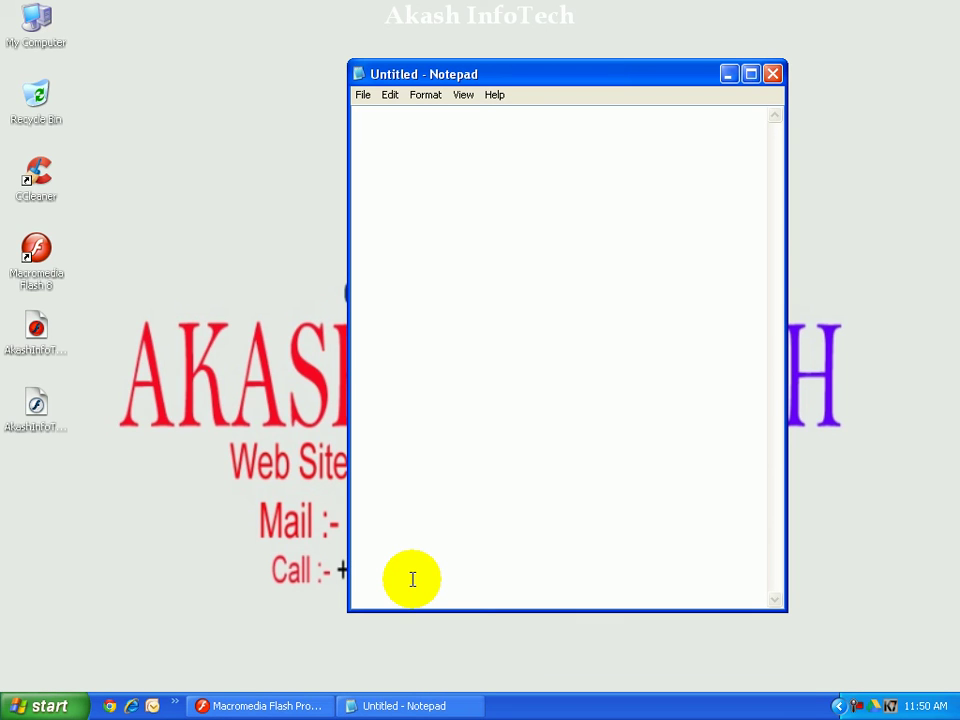
click(412, 579)
text(Akash )
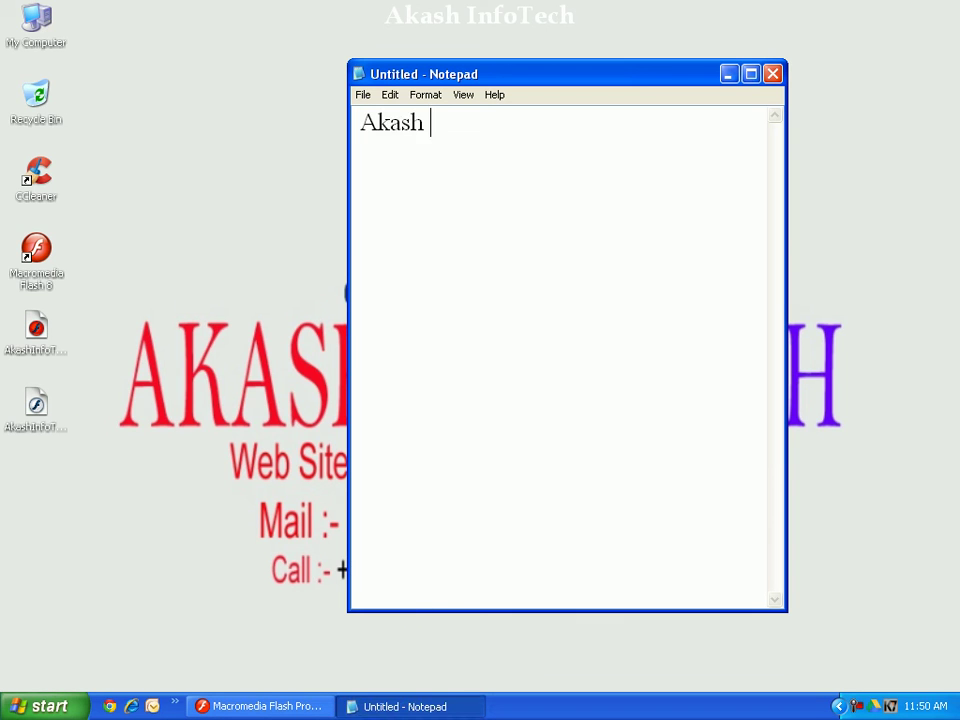
text(InfoTechj)
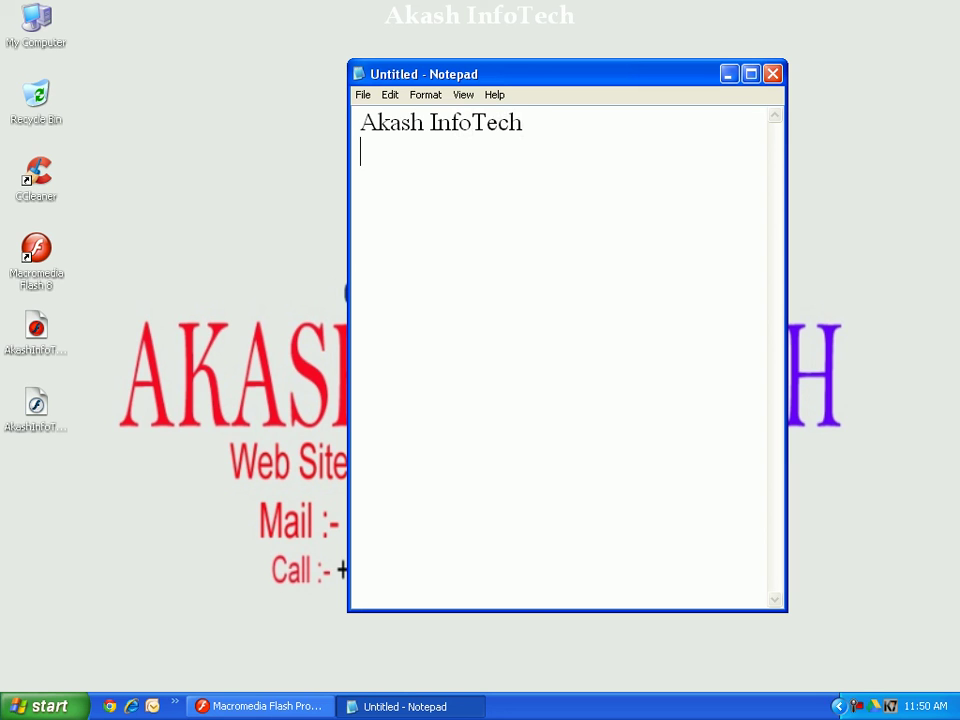
key(Return)
text(www.akashin)
text(fotech.co.in)
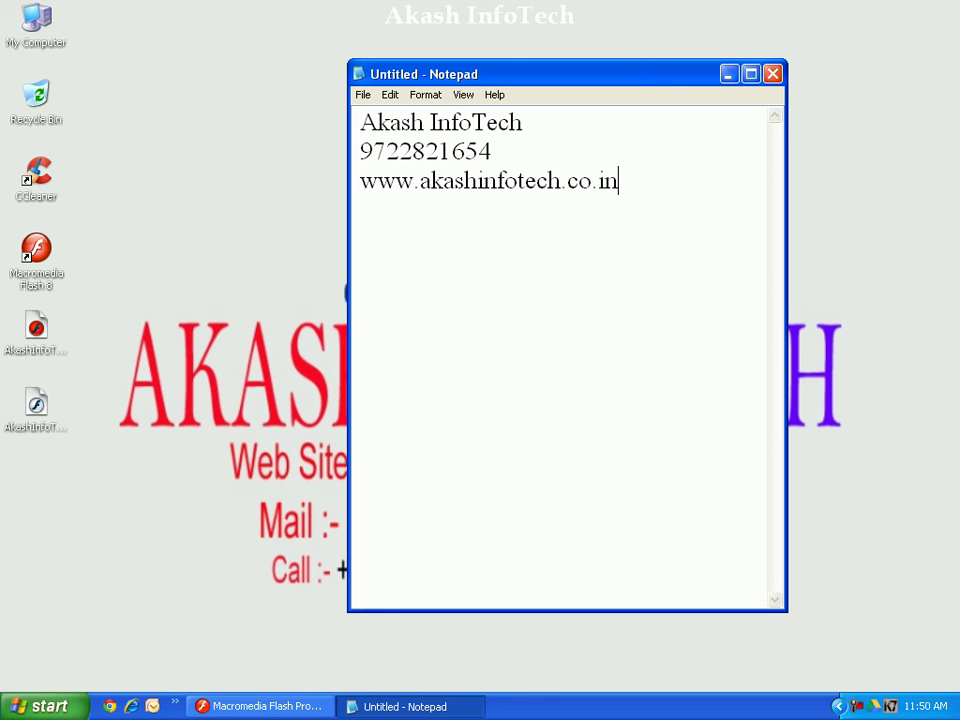
key(super+d)
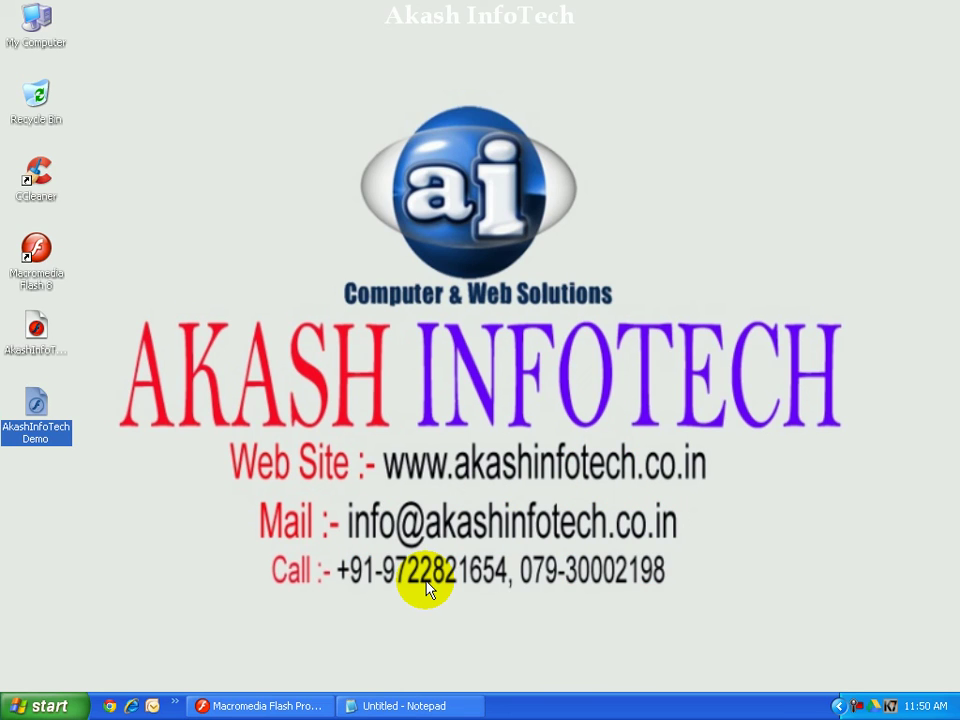